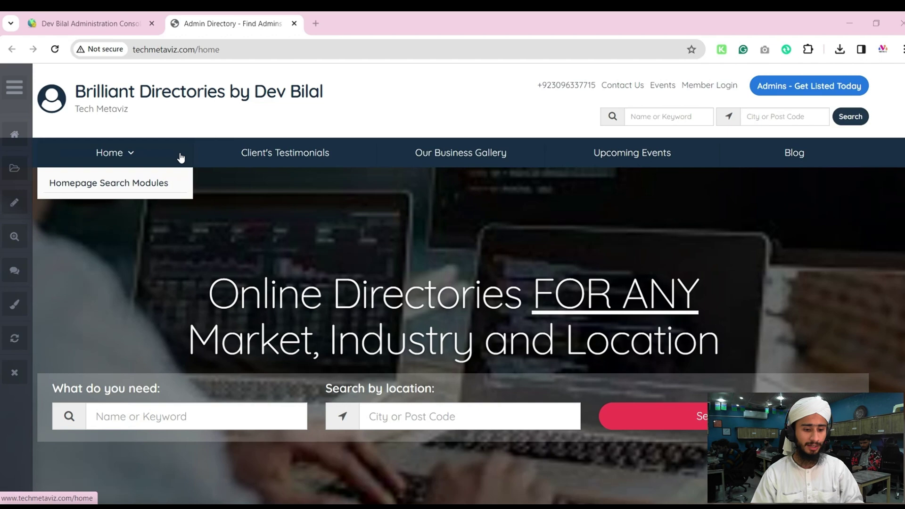
Step: Scroll the techmetaviz.com homepage down to the About, Website, Search and Support footer columns
scroll(183, 166, "down", 2)
scroll(186, 171, "down", 15)
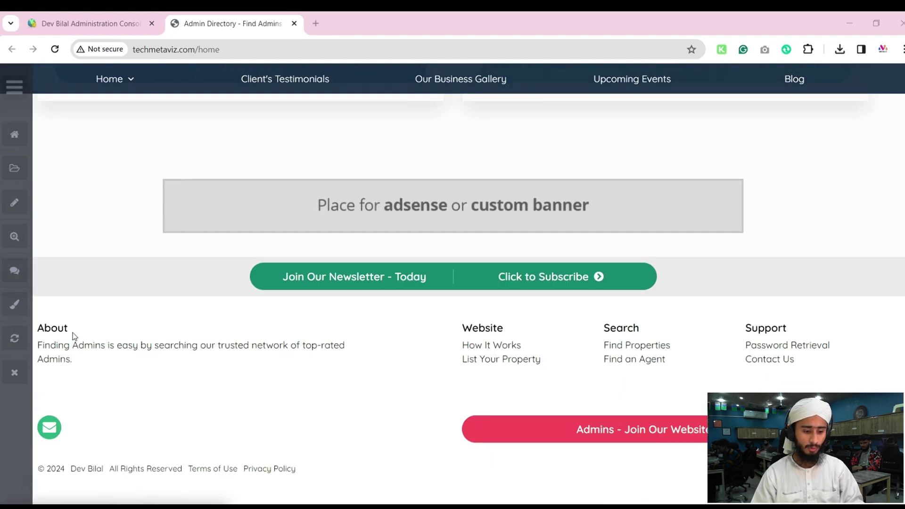
Step: Open General Settings in a new admin tab and show the Brand Images section
left_click(78, 21)
mouse_move(37, 279)
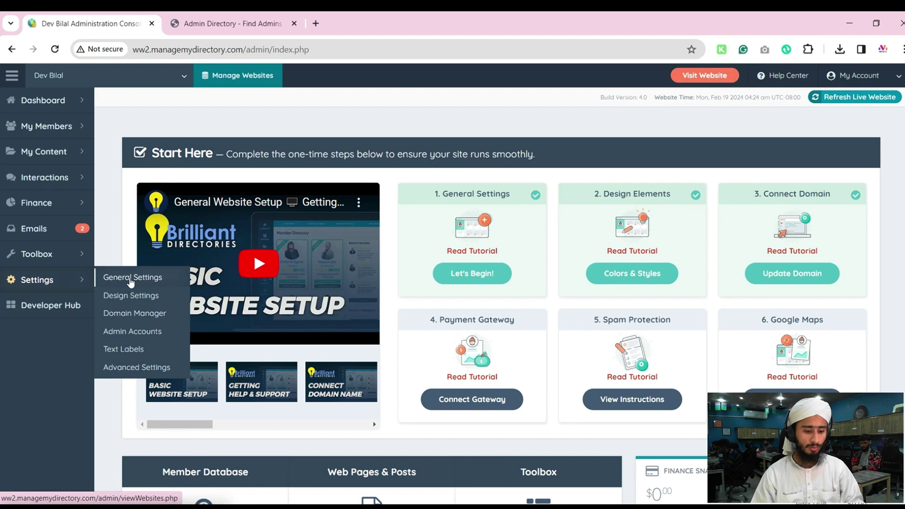
right_click(131, 279)
left_click(160, 292)
left_click(205, 21)
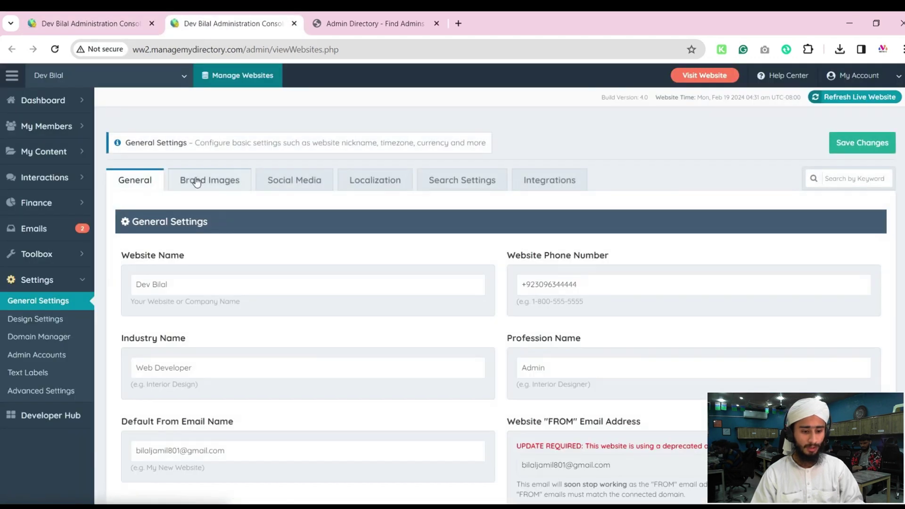
left_click(203, 180)
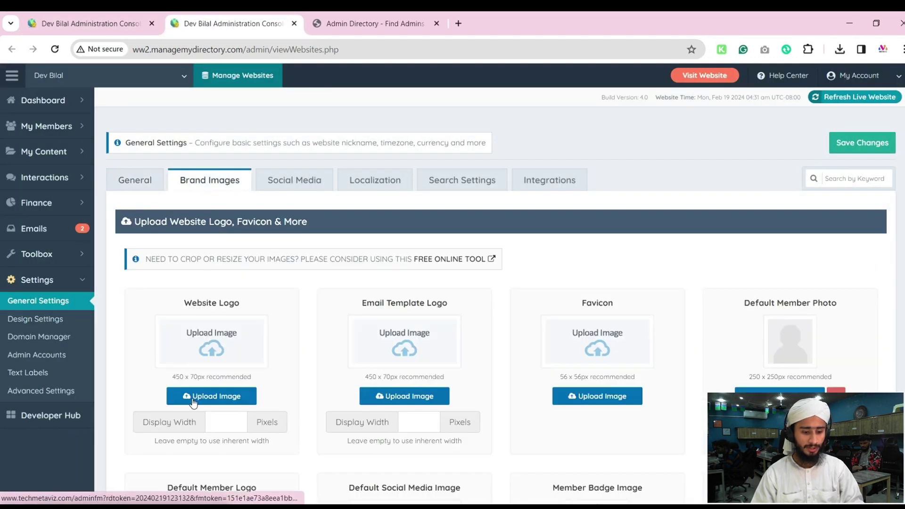
Step: Upload the Tech Metaviz logo file and pick it for the Website Logo slot
triple_click(183, 309)
left_click(204, 393)
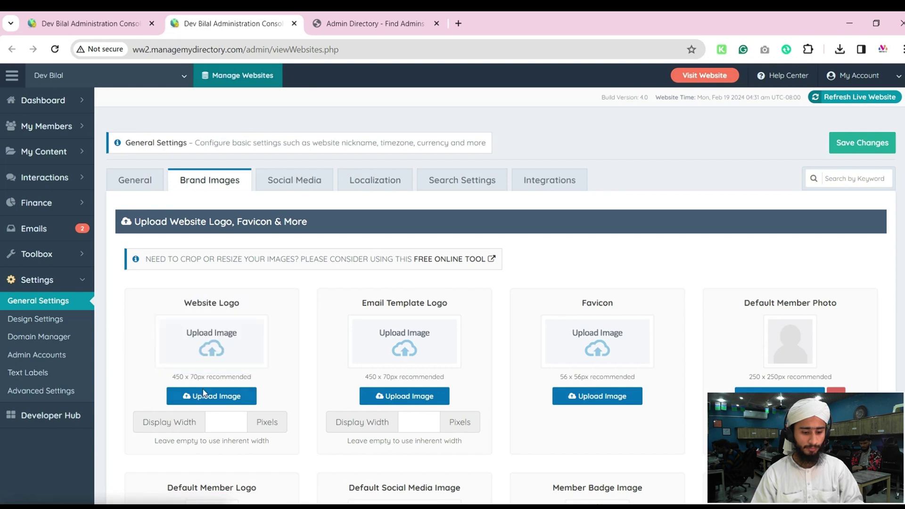
left_click(204, 394)
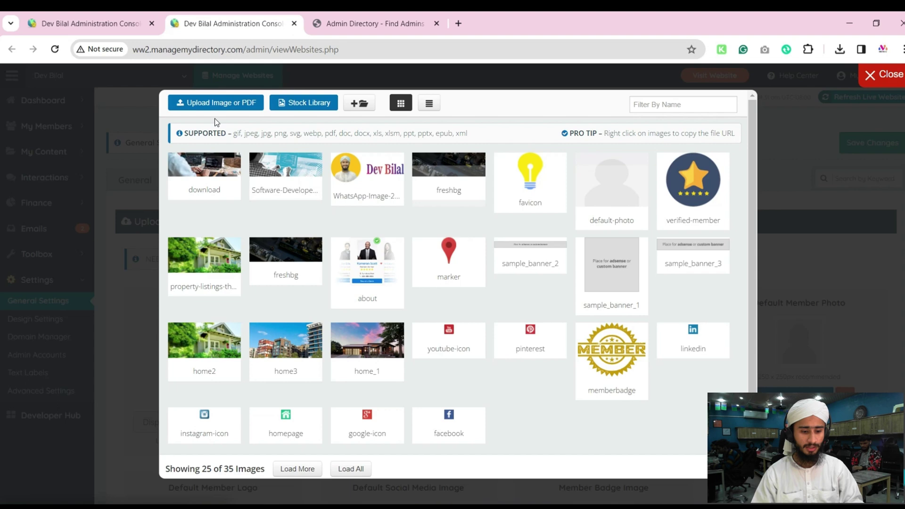
left_click(214, 103)
left_click(169, 132)
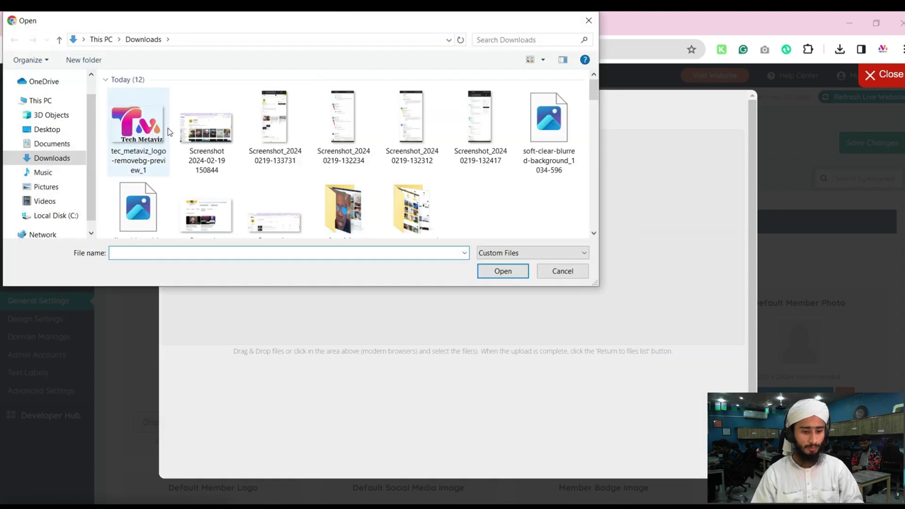
double_click(138, 127)
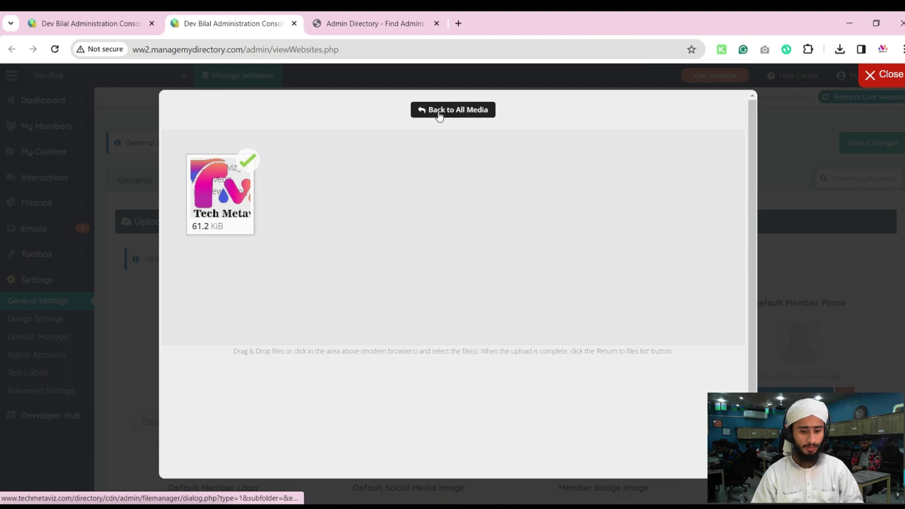
left_click(438, 111)
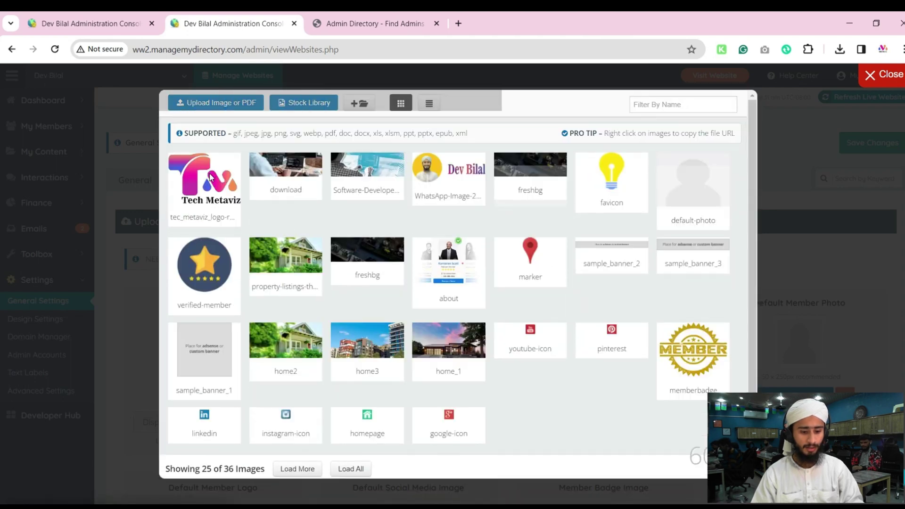
left_click(210, 177)
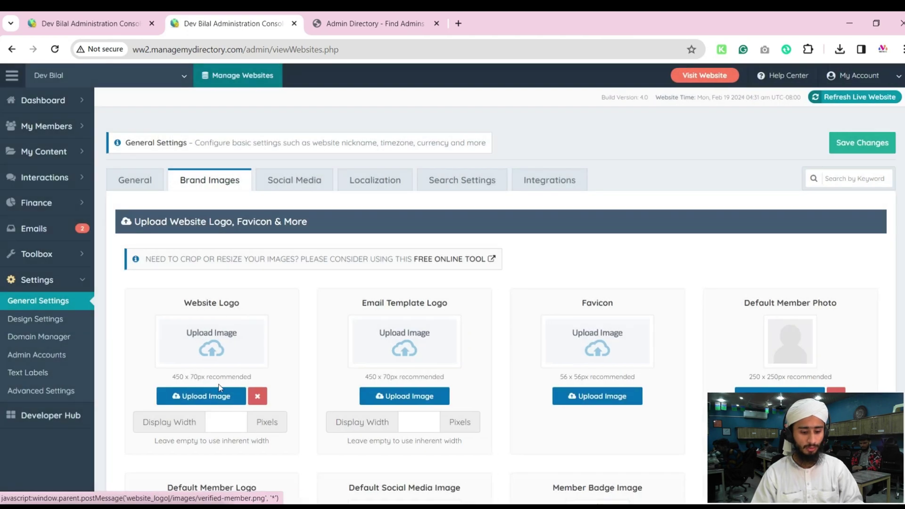
Step: Save the new website logo and reload the live homepage to see it
left_click(846, 147)
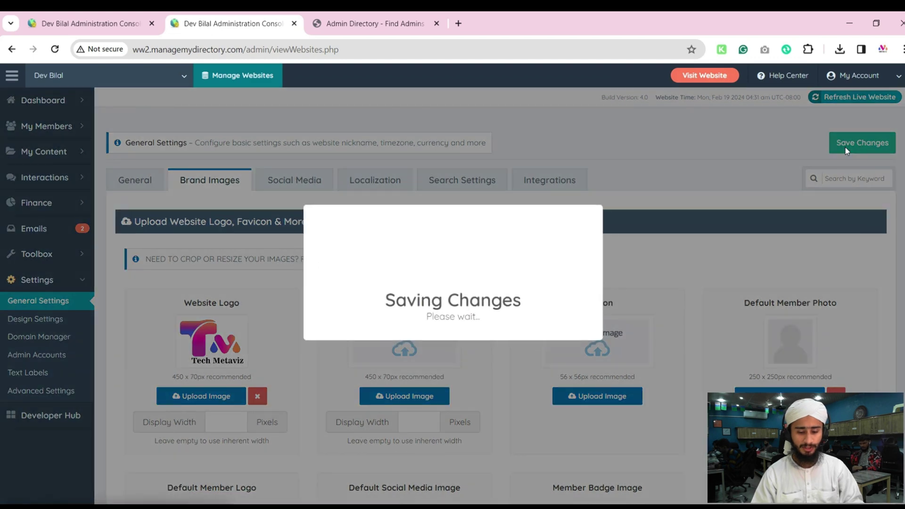
left_click(354, 25)
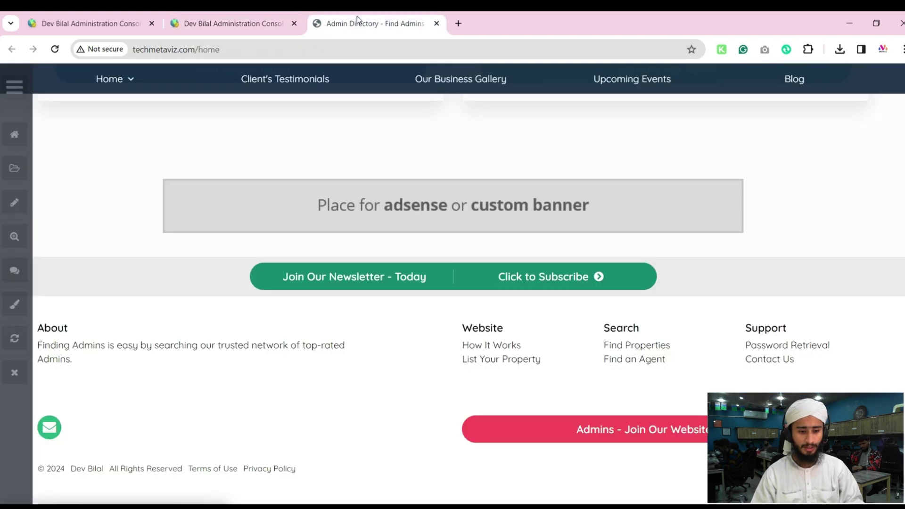
left_click(55, 49)
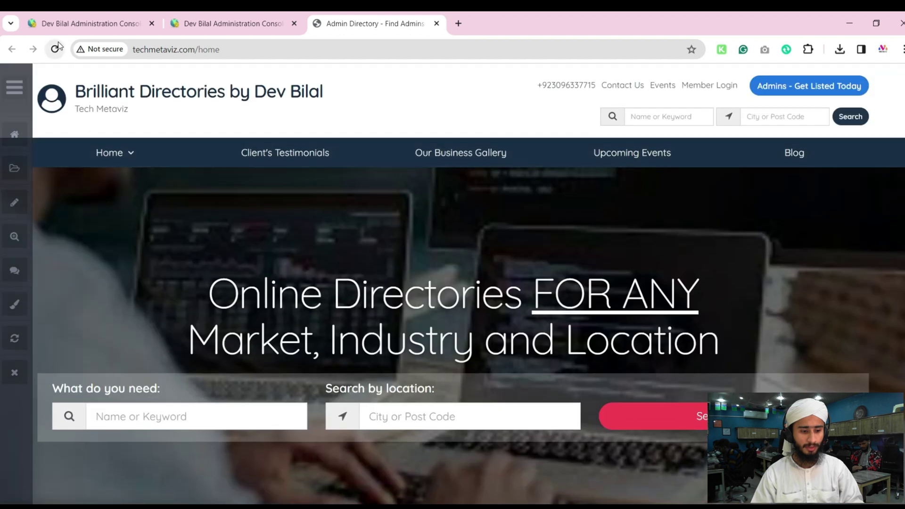
left_click(56, 49)
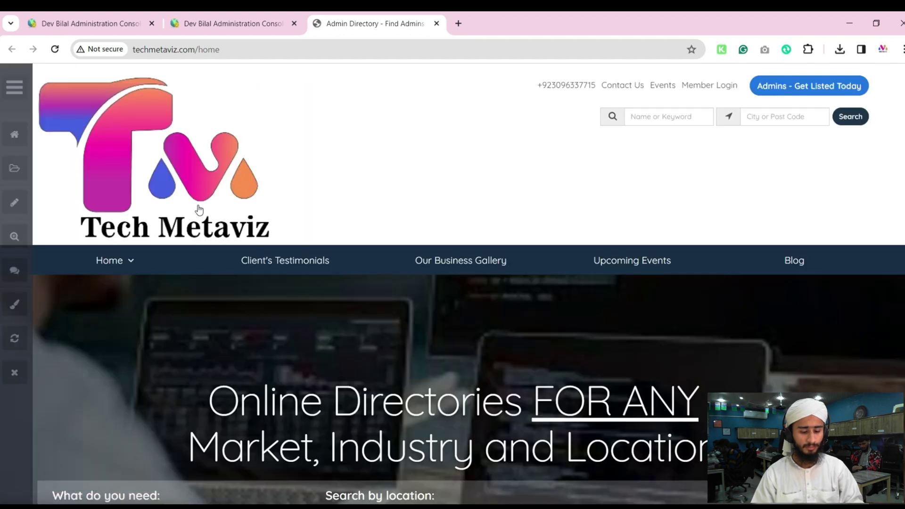
Step: Enter 150 as the Website Logo Display Width in Brand Images and save
left_click(204, 13)
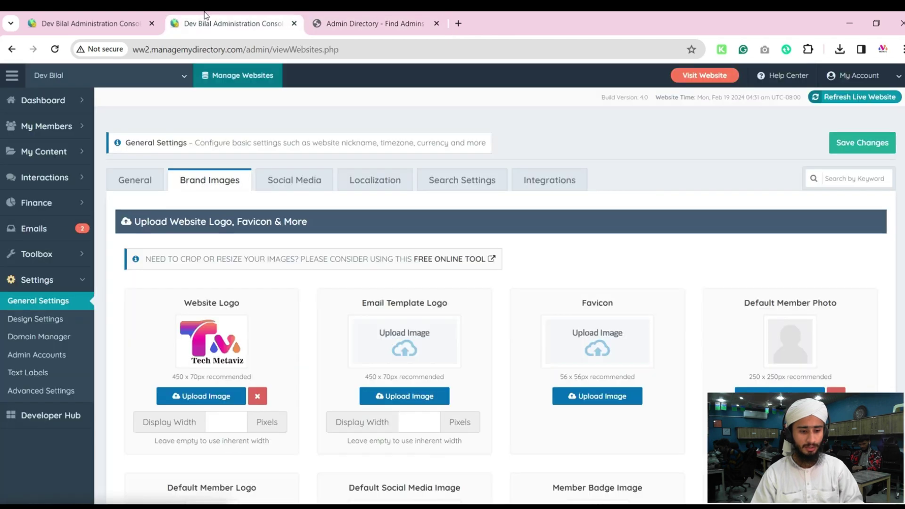
left_click(219, 423)
type("15")
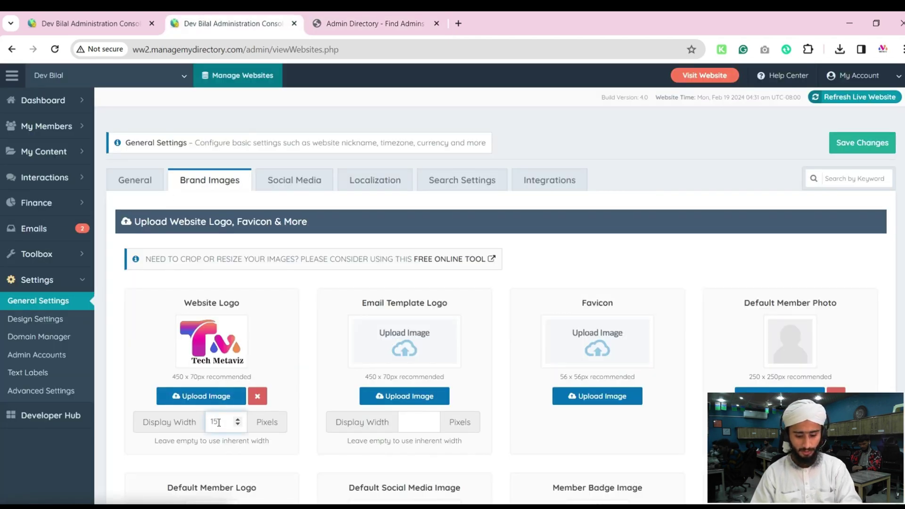
type("0")
left_click(842, 149)
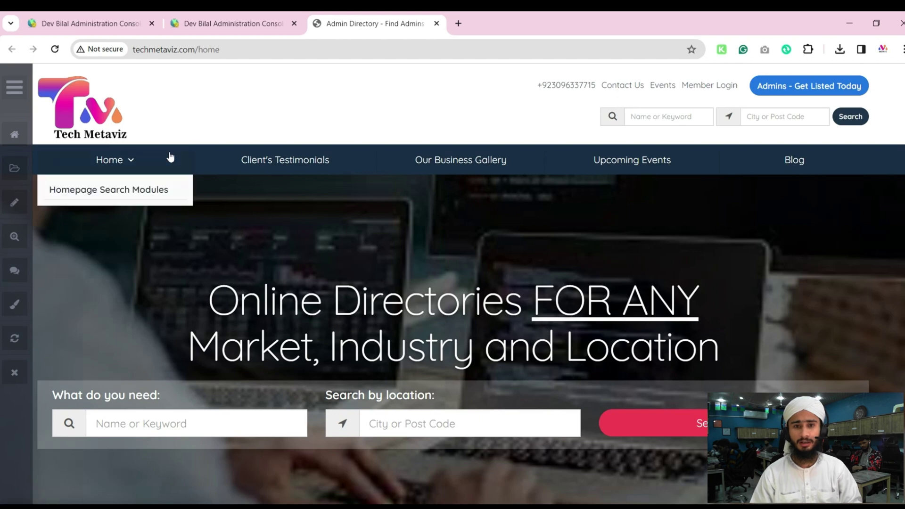
mouse_move(115, 159)
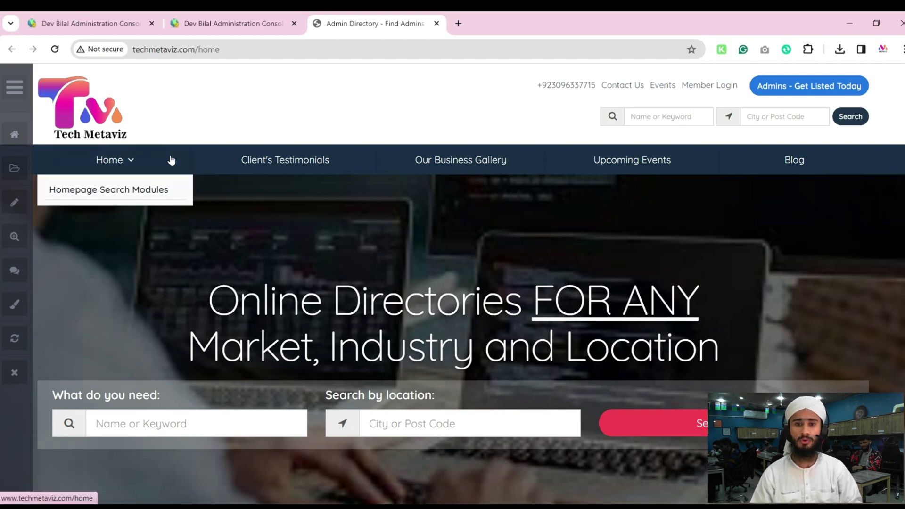
Step: Scroll the reloaded homepage down to the About, Website, Search and Support footer columns
scroll(217, 198, "down", 15)
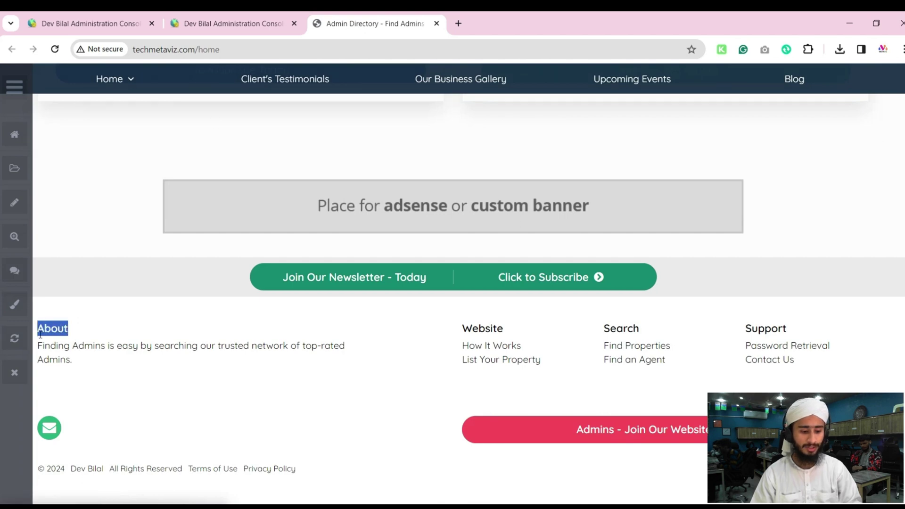
Step: Open the Footer Menu from the Menu Manager and delete its first item's About text
left_click(121, 20)
mouse_move(37, 253)
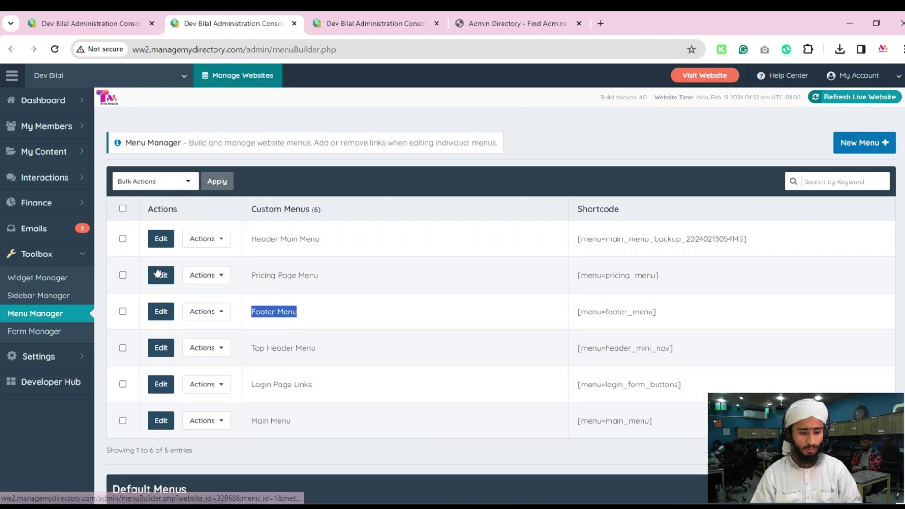
scroll(294, 286, "down", 8)
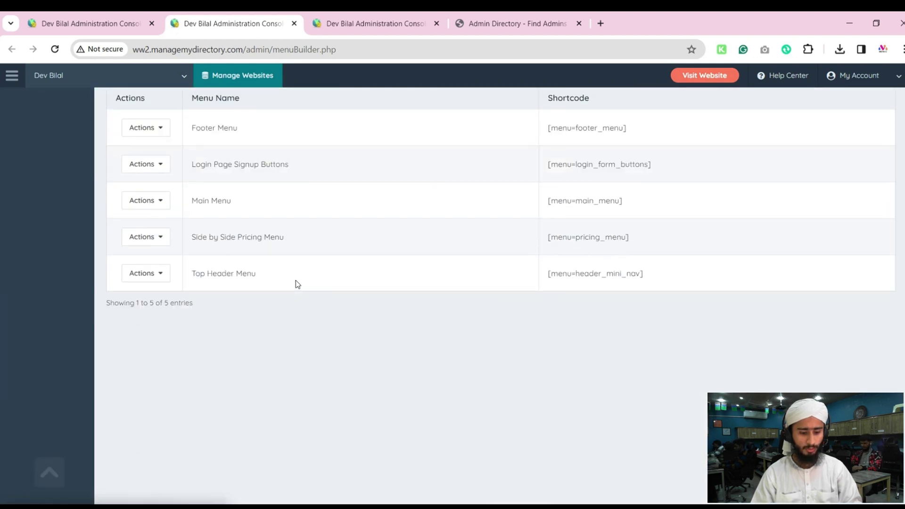
scroll(297, 284, "up", 1)
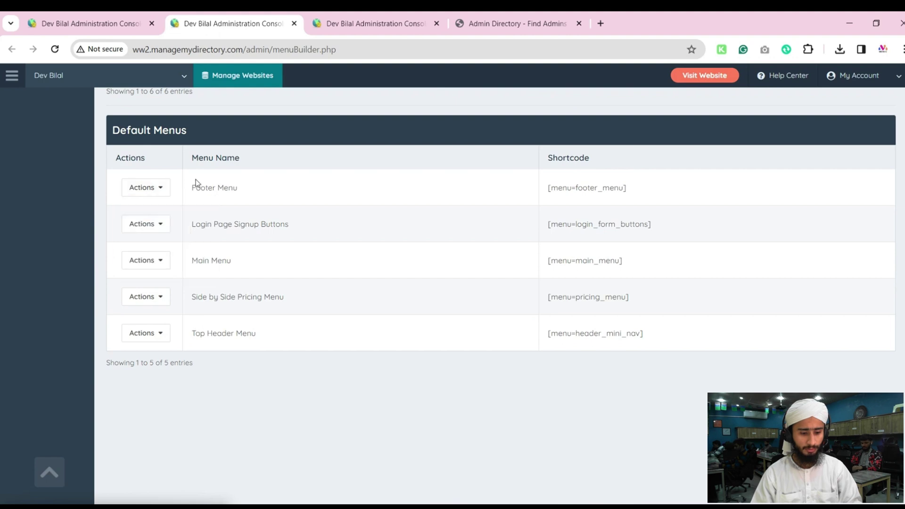
left_click_drag(208, 190, 224, 188)
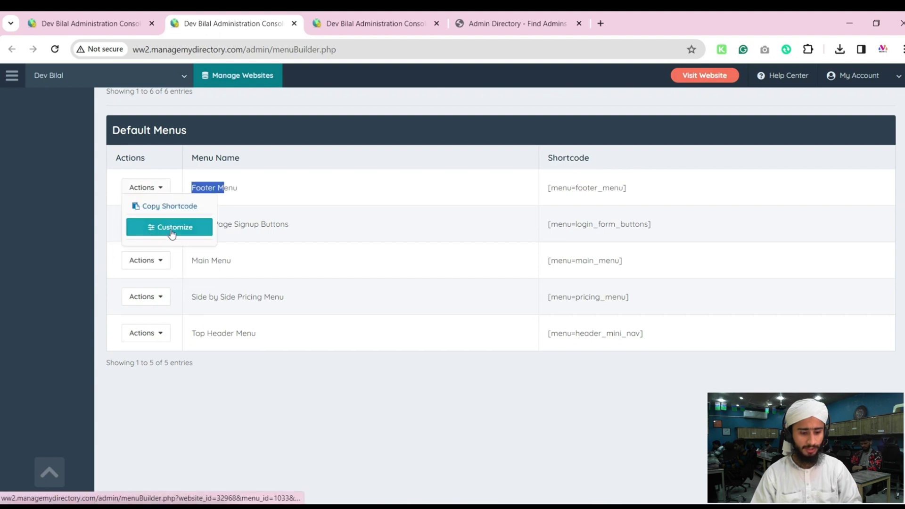
scroll(189, 221, "up", 5)
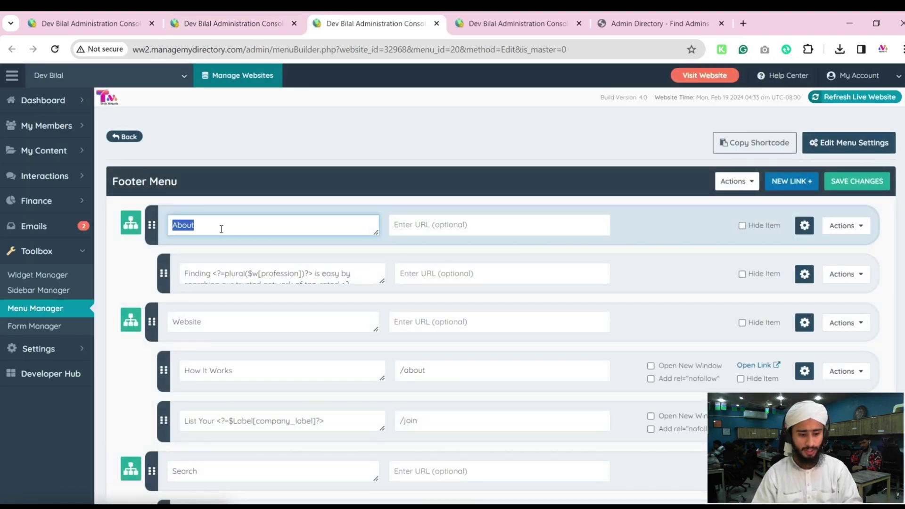
key("BackSpace")
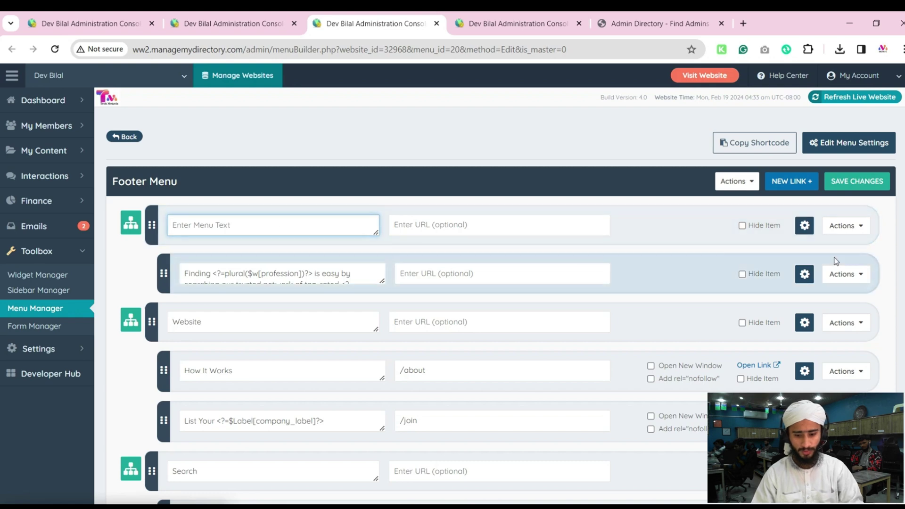
Step: Add a top Footer Menu item with <img src="images/url" style="width: 150px;">
left_click(846, 274)
left_click(807, 242)
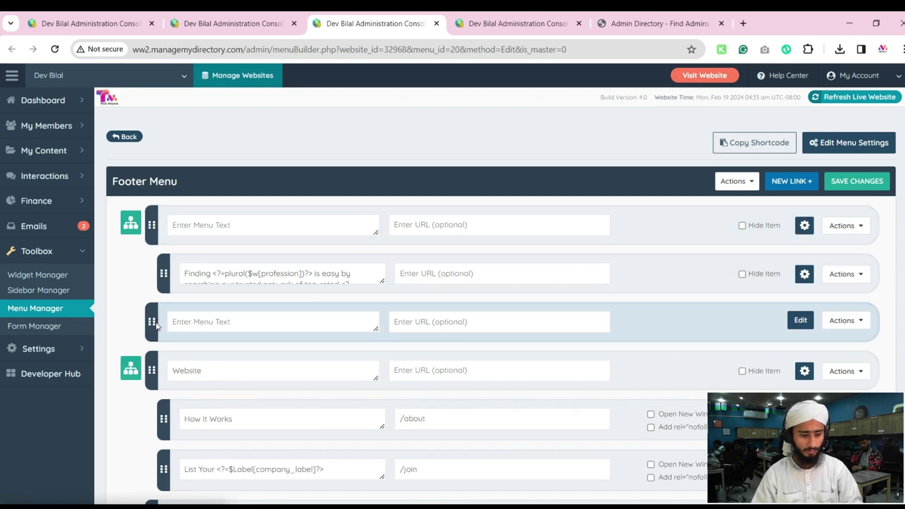
left_click_drag(156, 325, 156, 229)
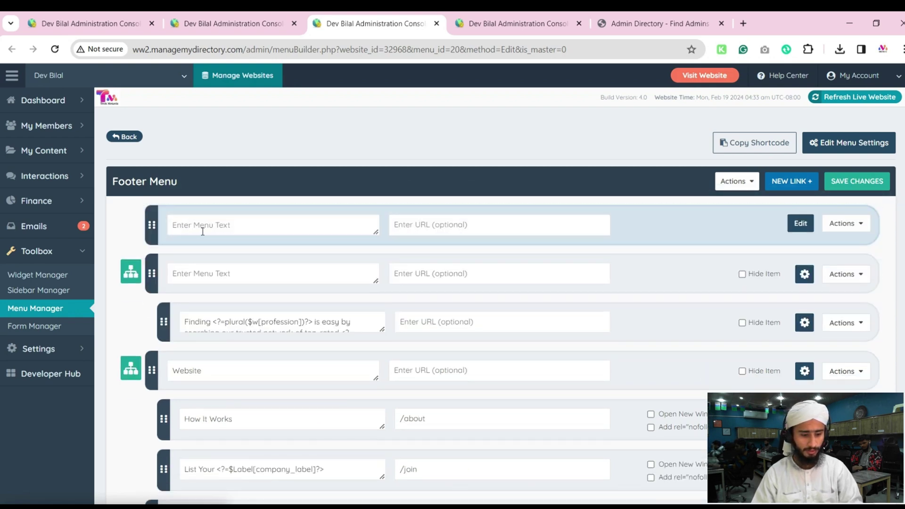
left_click(204, 230)
left_click_drag(375, 234, 377, 254)
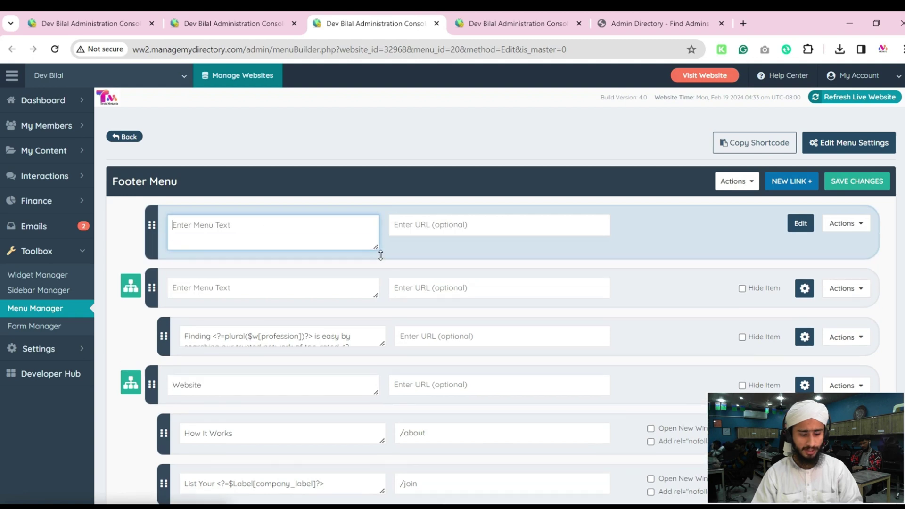
type("<img src=\"images'url\" style=\"width: 150px;\">")
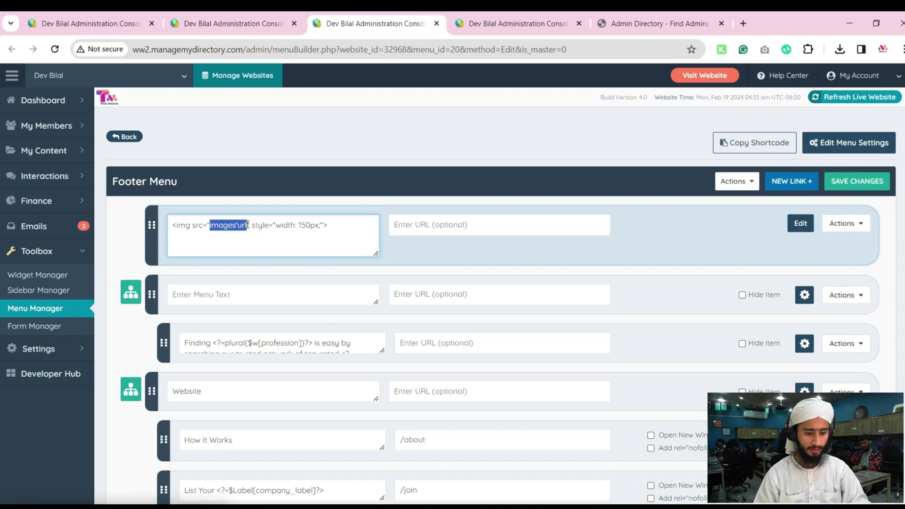
mouse_move(43, 151)
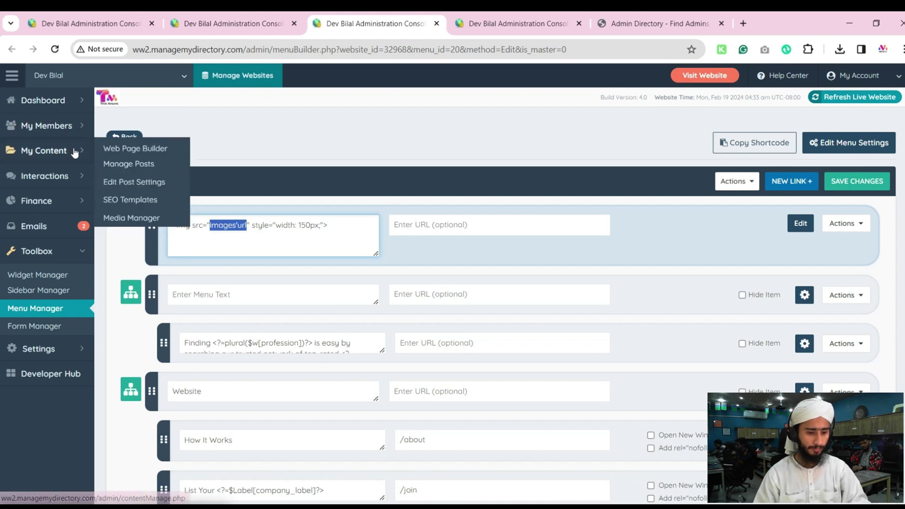
Step: Open the Media Manager in a new tab and copy the Tech Metaviz logo's /images/ path
right_click(125, 221)
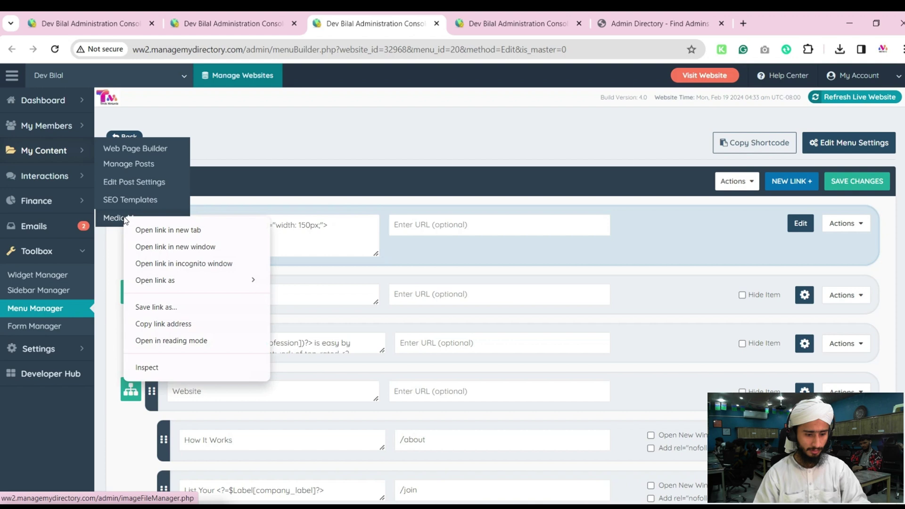
left_click(138, 229)
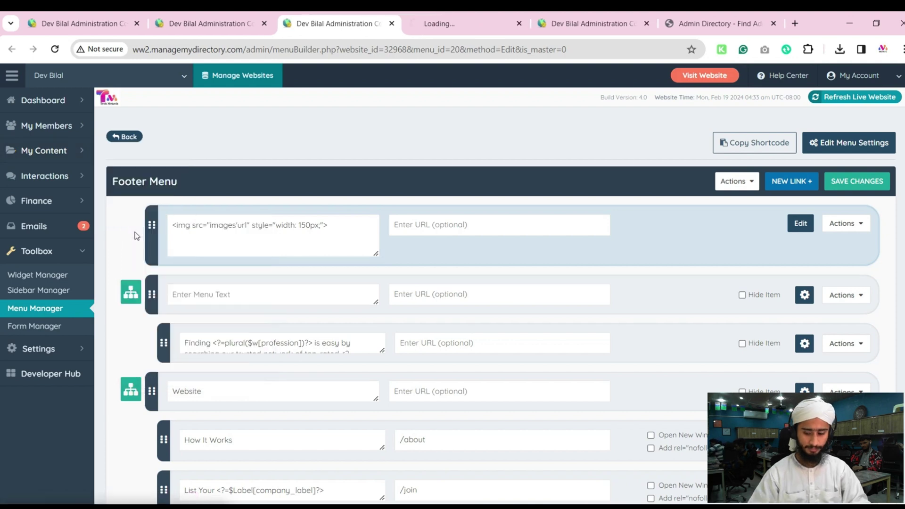
left_click(444, 20)
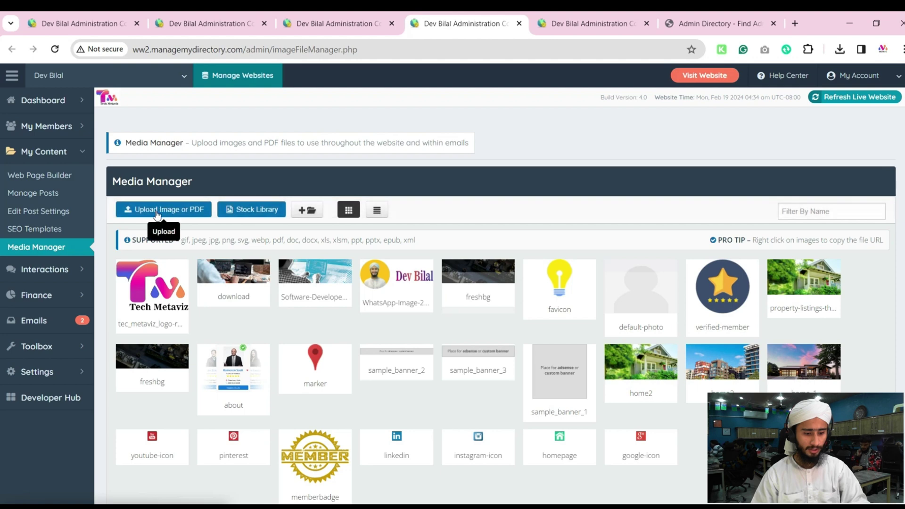
right_click(149, 281)
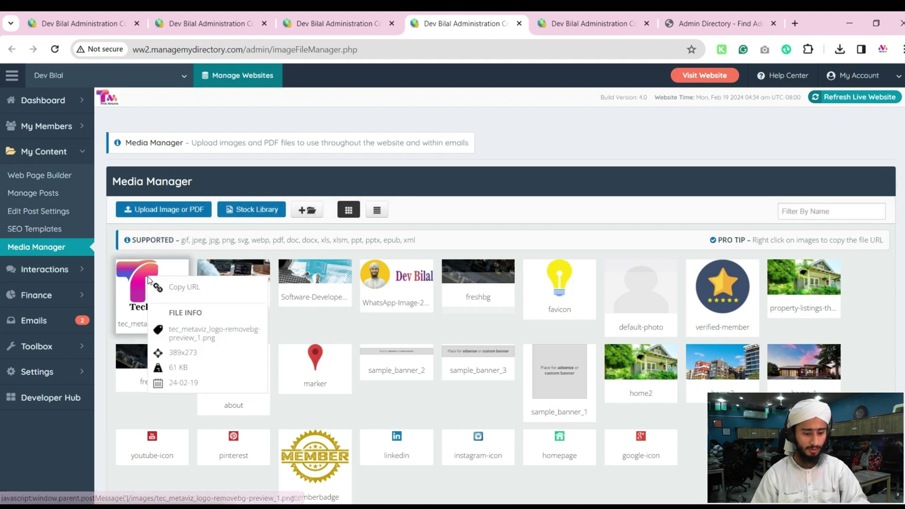
left_click(174, 288)
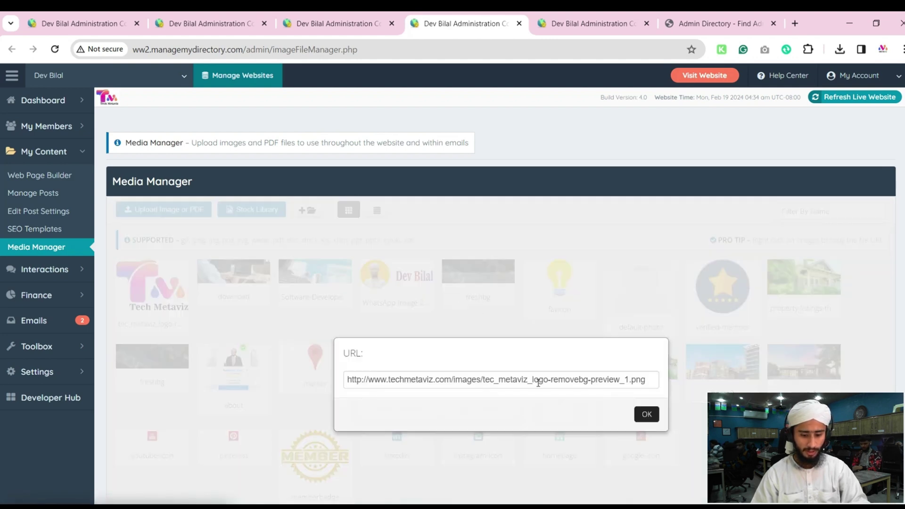
left_click_drag(451, 380, 641, 381)
key("ctrl+c")
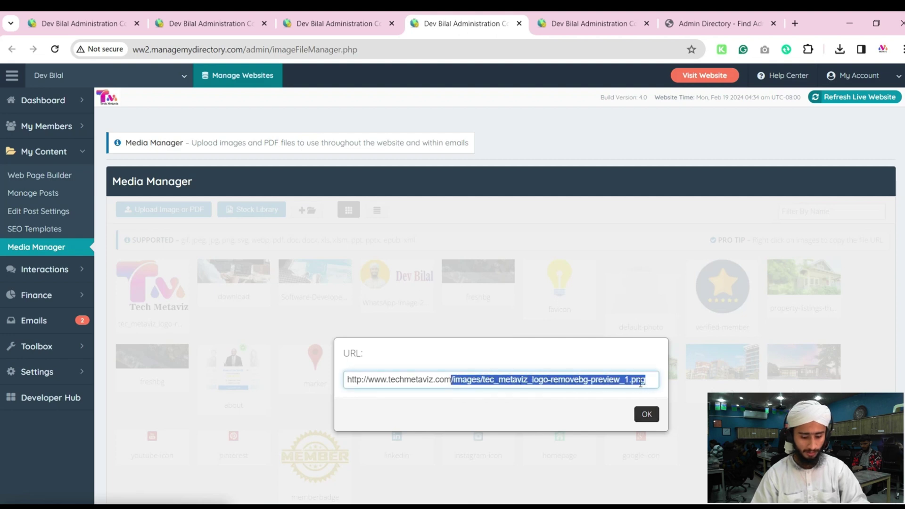
left_click(646, 414)
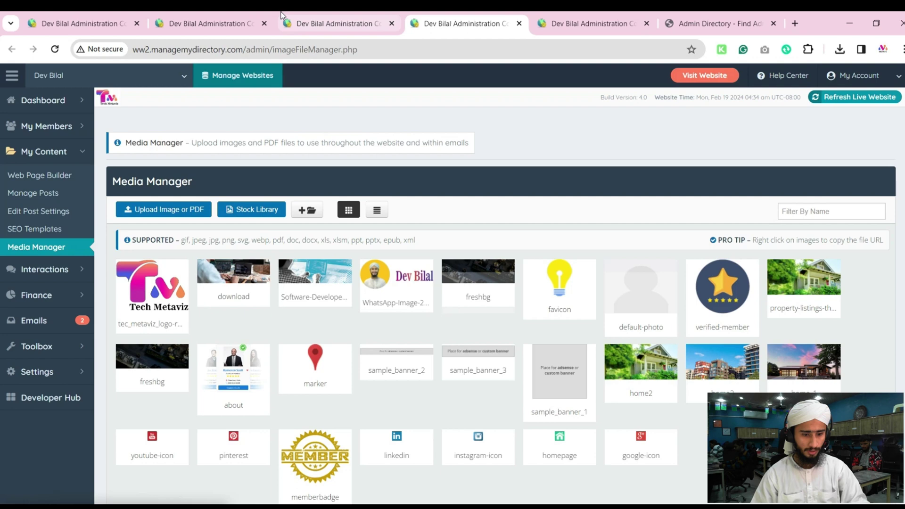
Step: Replace the img tag's placeholder src with the copied logo path and save the Footer Menu
left_click(296, 14)
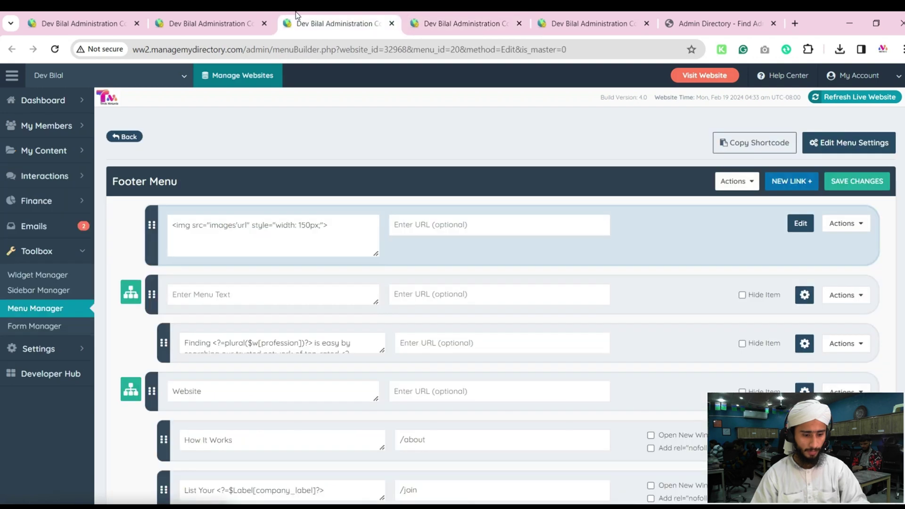
left_click(247, 229)
key("BackSpace")
key("BackSpace")
key("BackSpace")
key("BackSpace")
key("BackSpace")
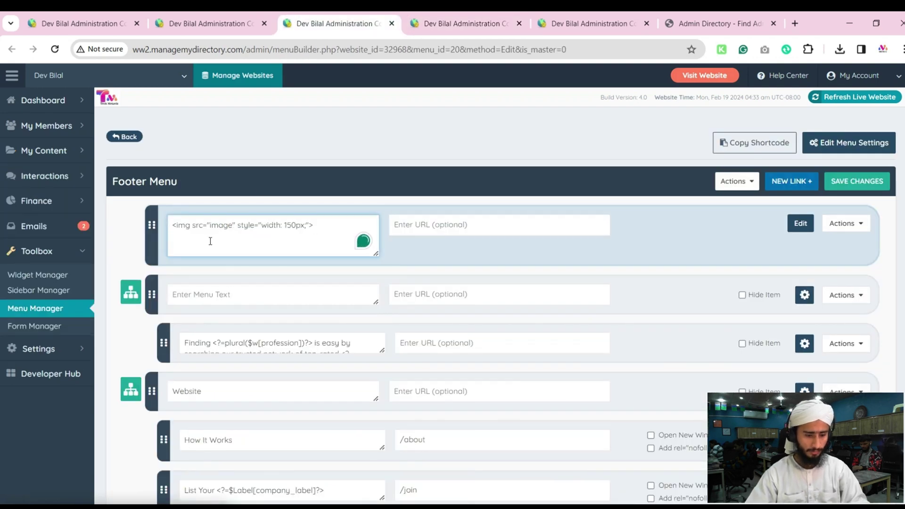
key("BackSpace")
key("BackSpace")
key("BackSpace")
key("BackSpace")
key("BackSpace")
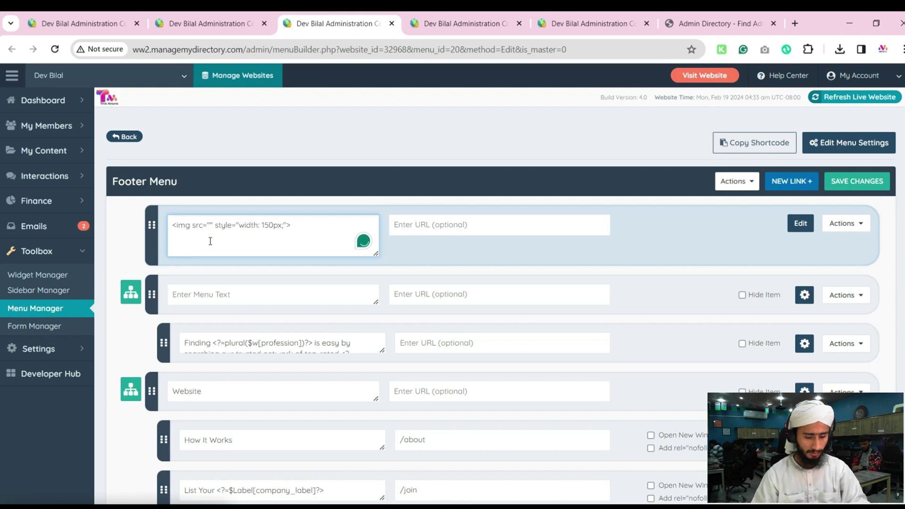
key("ctrl+v")
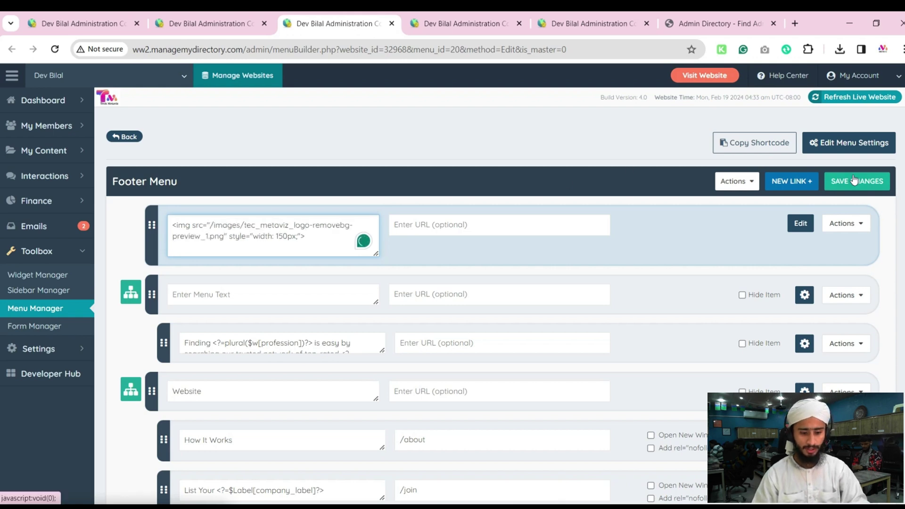
left_click(856, 181)
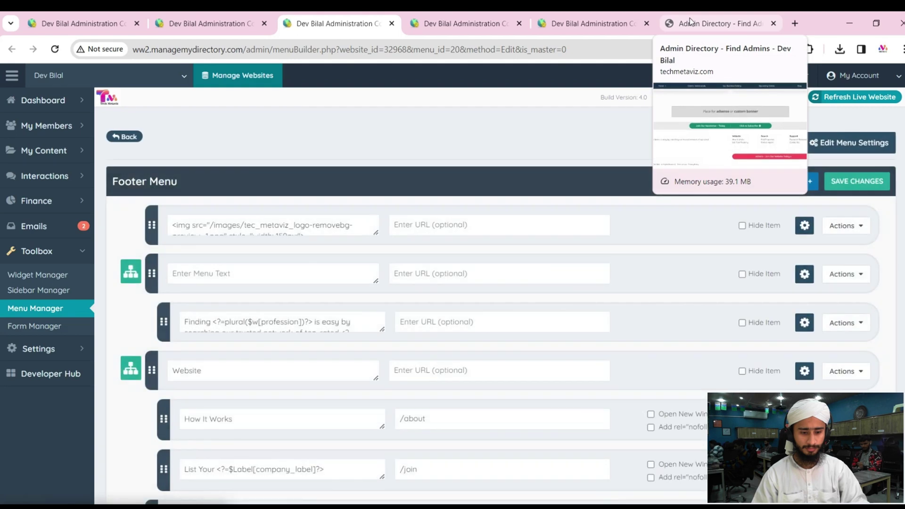
Step: Reload the live homepage to confirm the footer logo, then return to the admin tabs
left_click(714, 23)
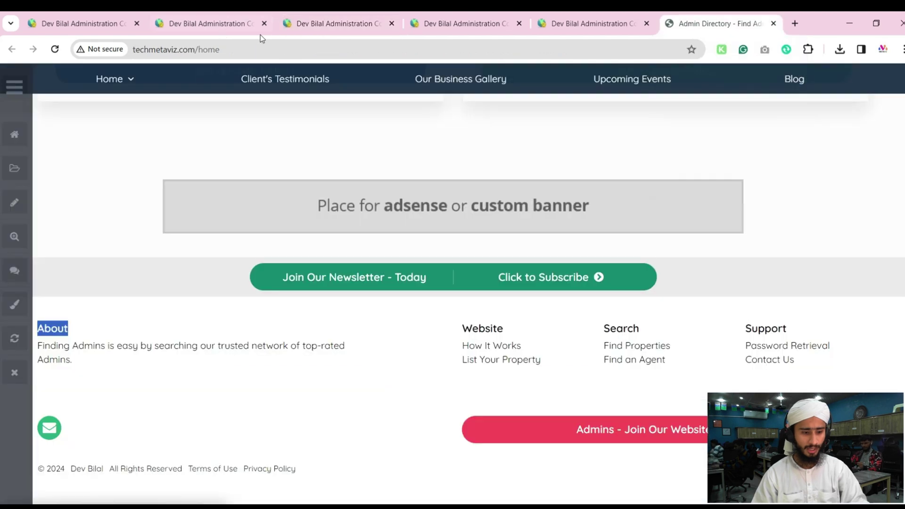
left_click(60, 49)
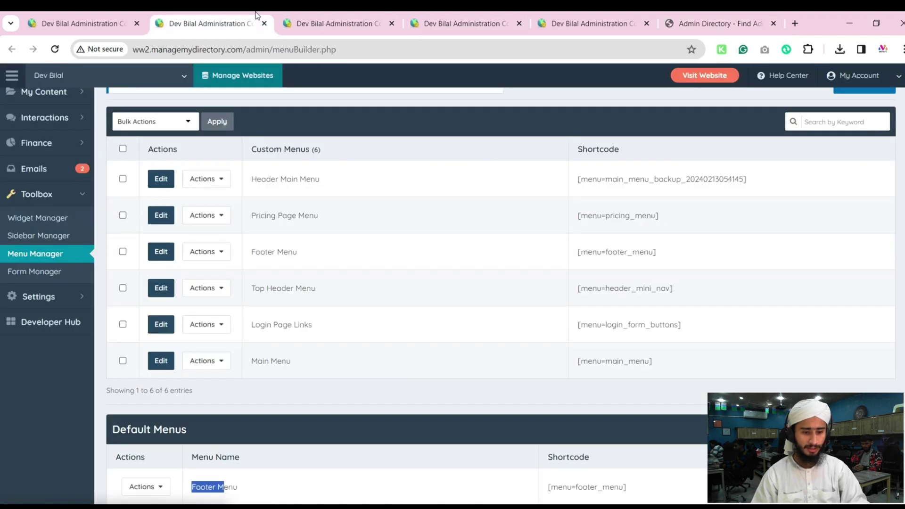
left_click(208, 23)
Step: Edit the first item's img style to width: 120px and save the Footer Menu
left_click(321, 24)
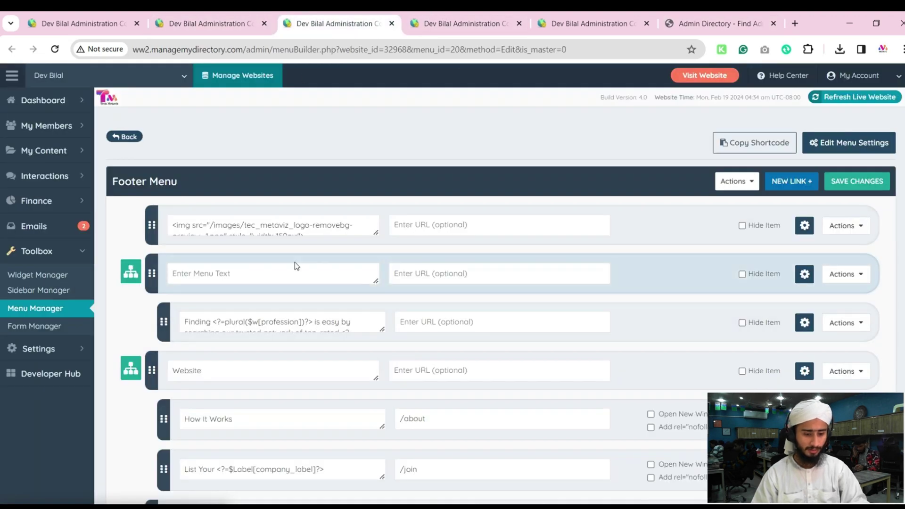
left_click_drag(374, 236, 370, 277)
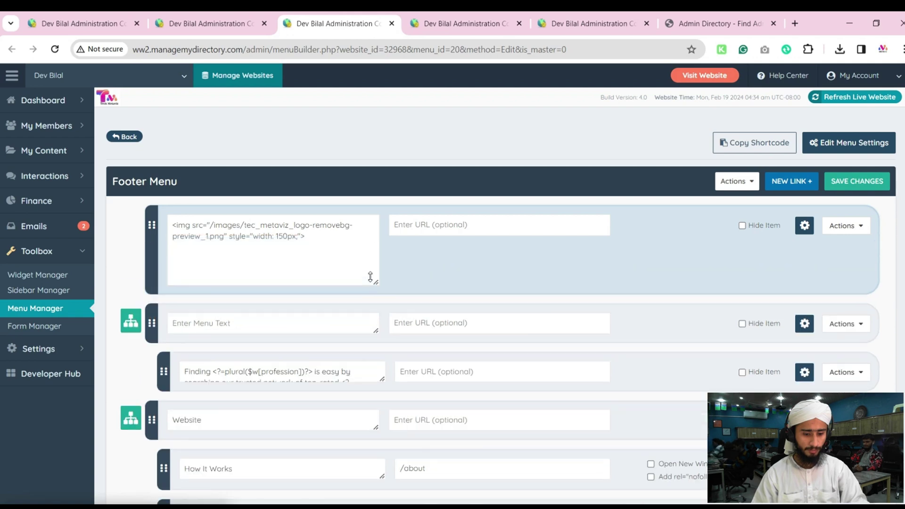
left_click(285, 241)
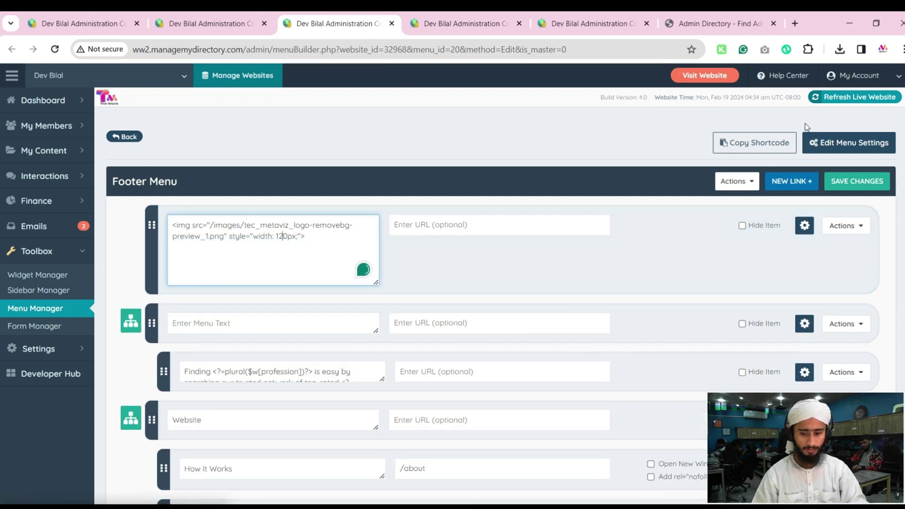
left_click(857, 180)
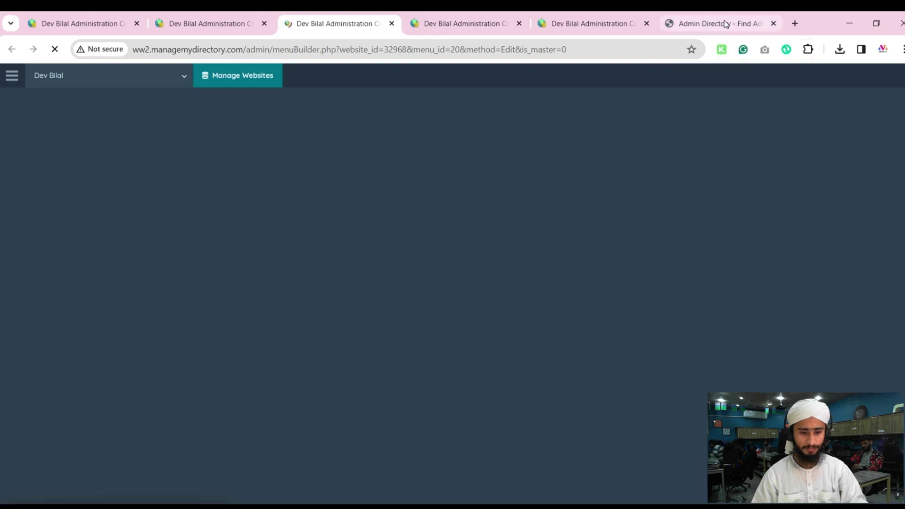
Step: Reload the live techmetaviz.com homepage to check the 120px footer logo
left_click(726, 26)
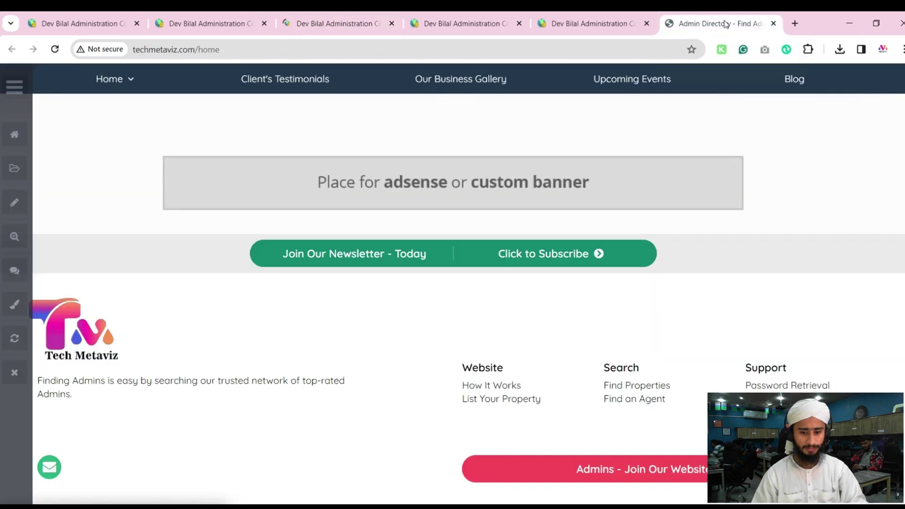
left_click(52, 56)
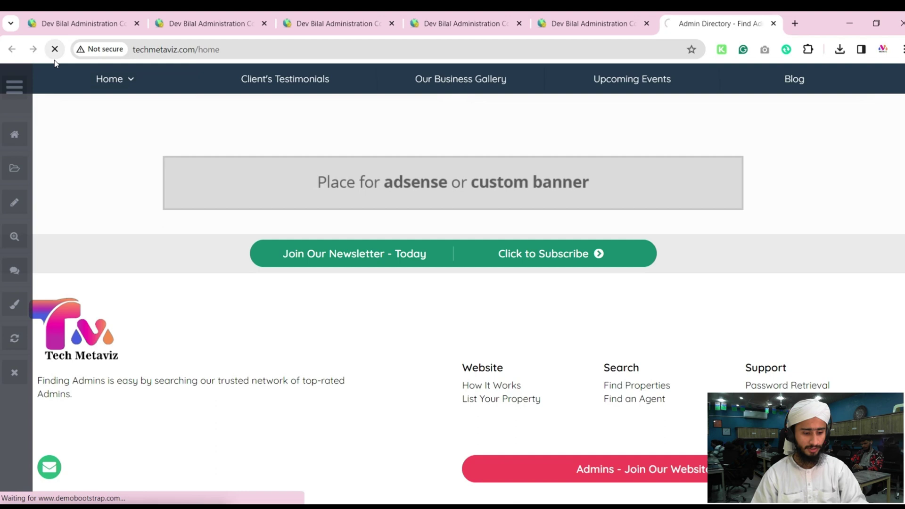